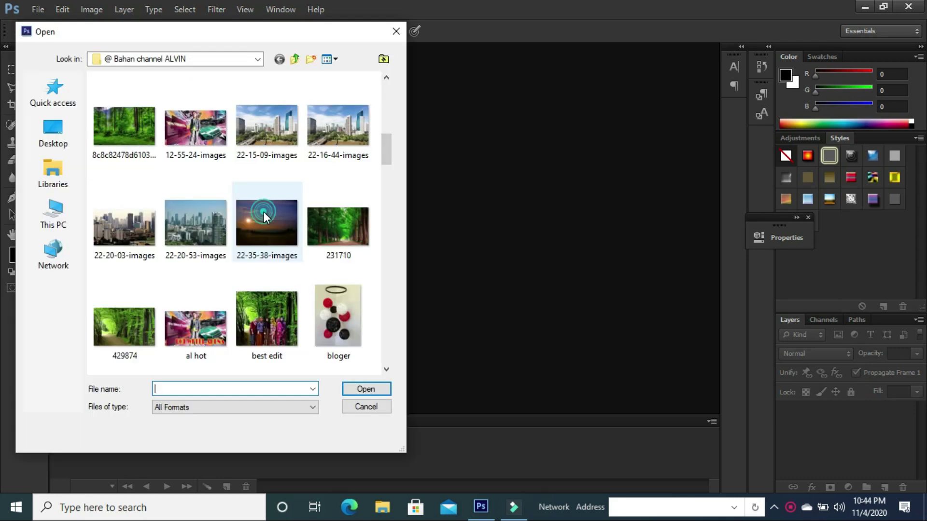
Step: Open the sunset image 22-35-38-images.jpg in Photoshop
{"action": "left_click", "coordinate": [267, 223]}
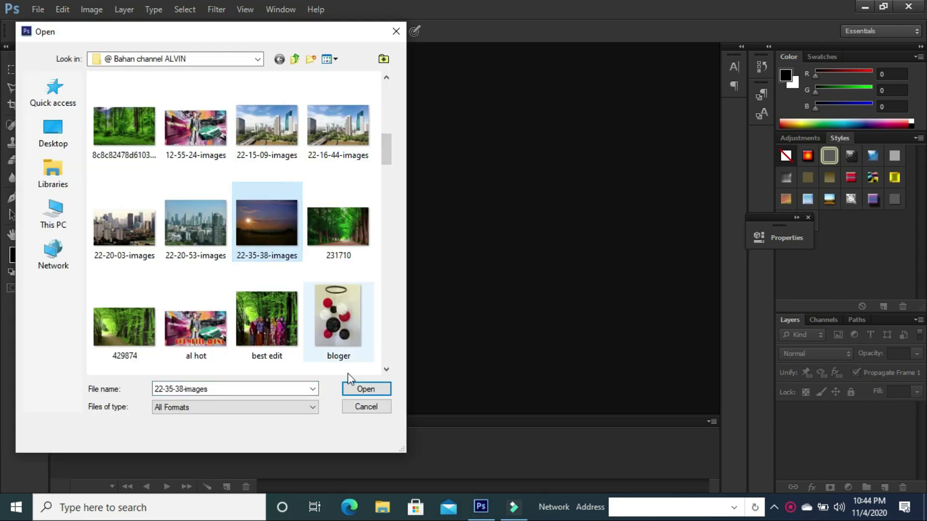
{"action": "left_click", "coordinate": [357, 390]}
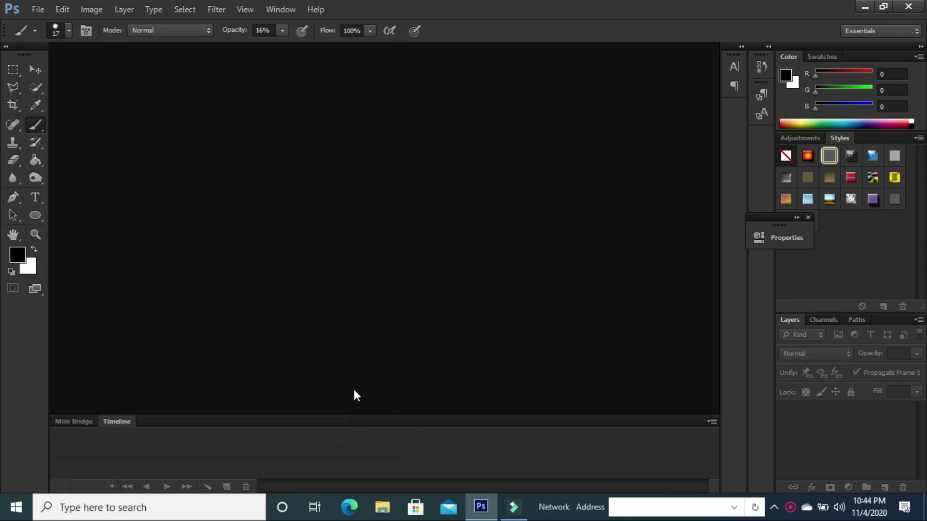
Step: Fit the photo in view, copy the Background to Layer 1 with Ctrl+J, and make it a Smart Object
{"action": "key", "text": "ctrl+minus"}
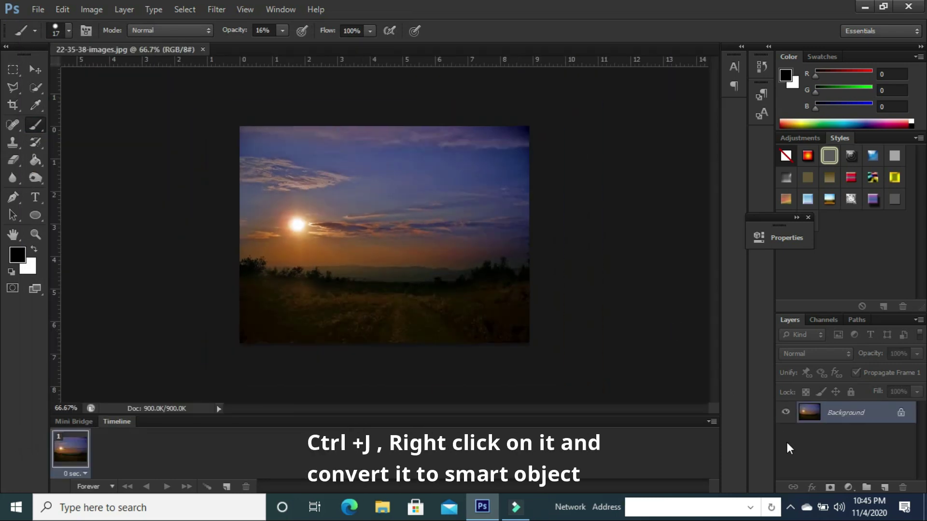
{"action": "left_click_drag", "start_coordinate": [830, 411], "coordinate": [827, 412]}
{"action": "key", "text": "ctrl+j"}
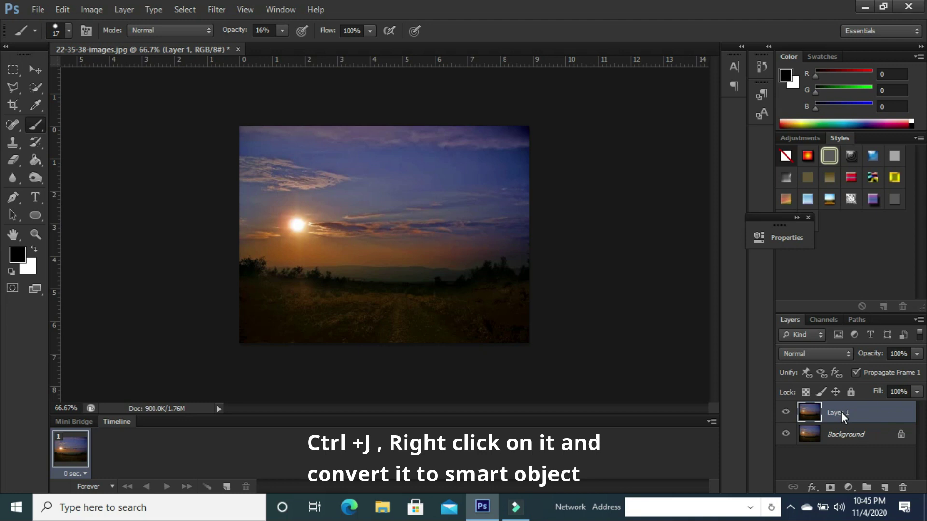
{"action": "right_click", "coordinate": [842, 413]}
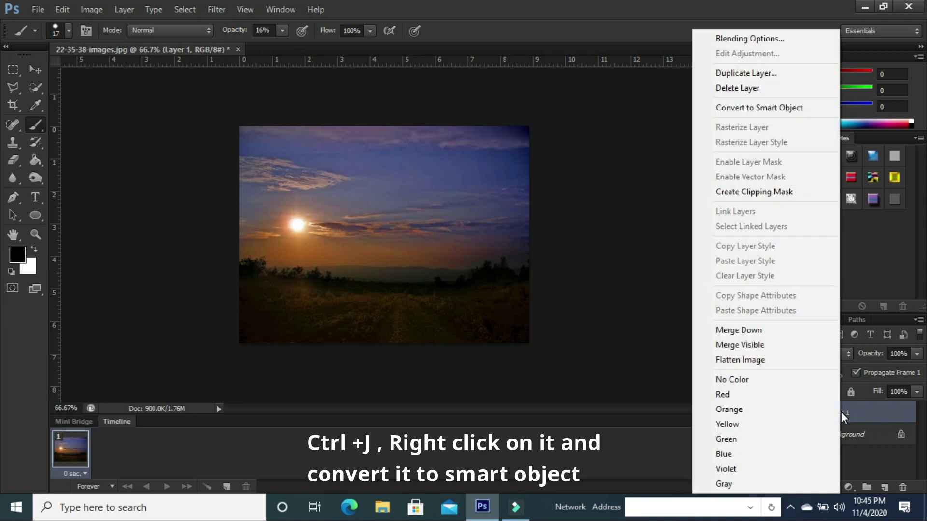
{"action": "left_click", "coordinate": [793, 108]}
{"action": "left_click", "coordinate": [215, 9]}
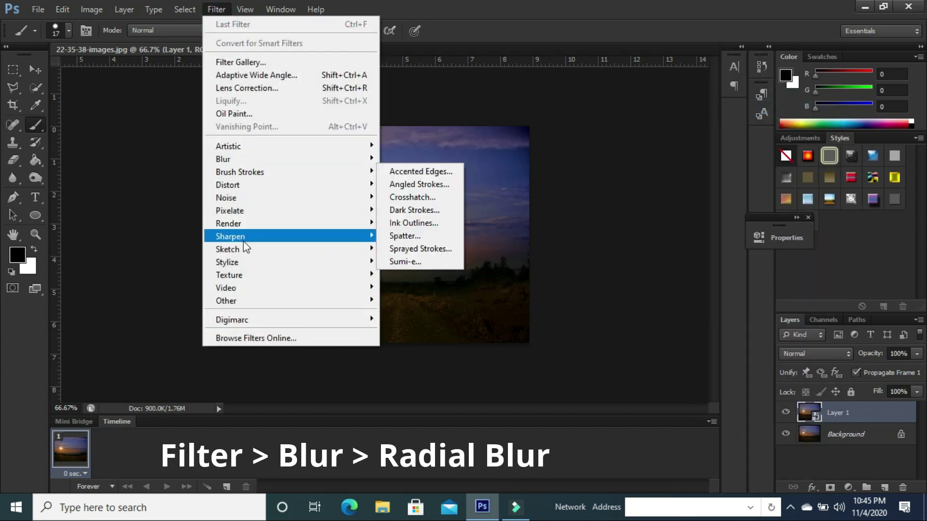
{"action": "mouse_move", "coordinate": [223, 159]}
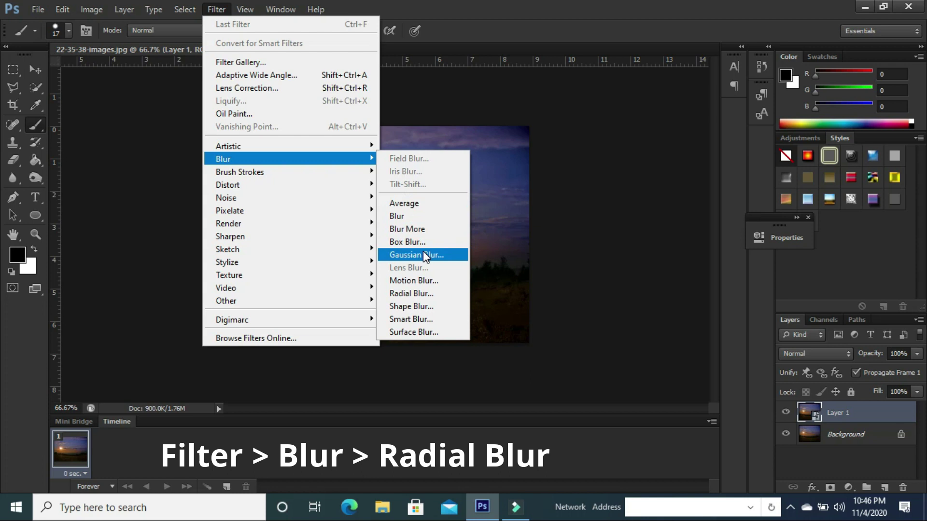
Step: Apply Radial Blur to Layer 1: Amount 100, Spin, Best quality, centre on the sun
{"action": "left_click", "coordinate": [434, 293]}
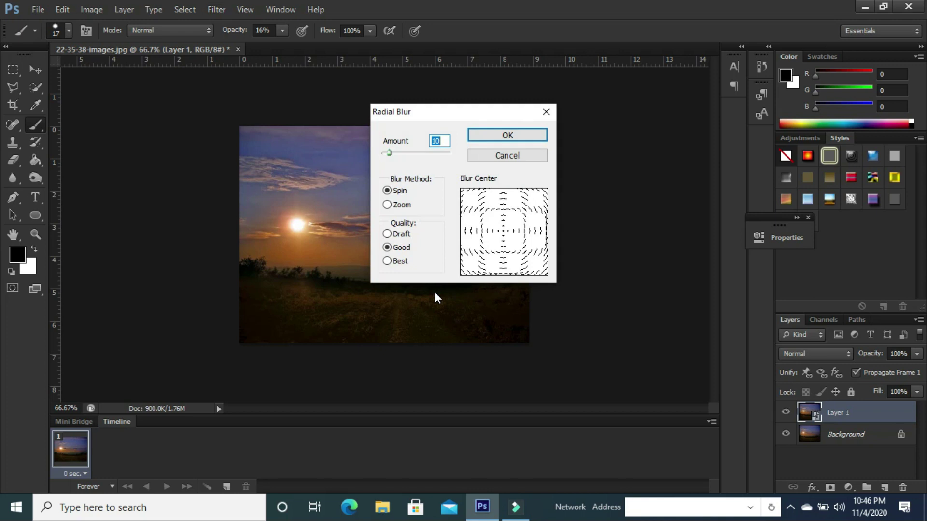
{"action": "left_click_drag", "start_coordinate": [389, 152], "coordinate": [450, 153]}
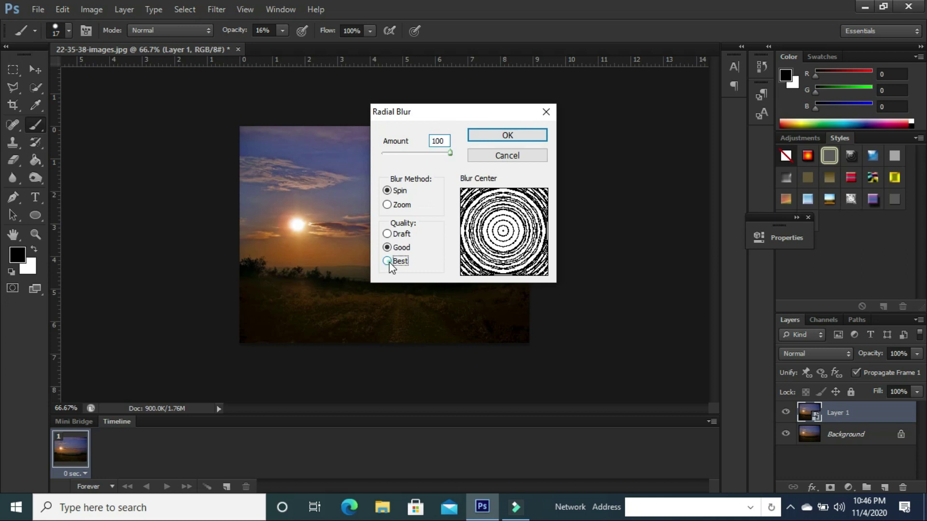
{"action": "left_click", "coordinate": [388, 261]}
{"action": "left_click_drag", "start_coordinate": [502, 230], "coordinate": [483, 223]}
{"action": "left_click", "coordinate": [484, 225]}
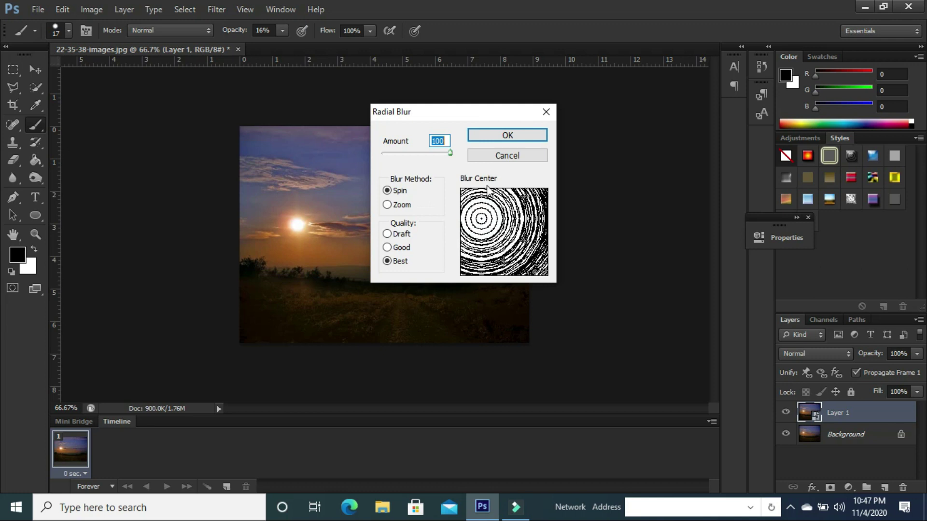
{"action": "left_click", "coordinate": [498, 135]}
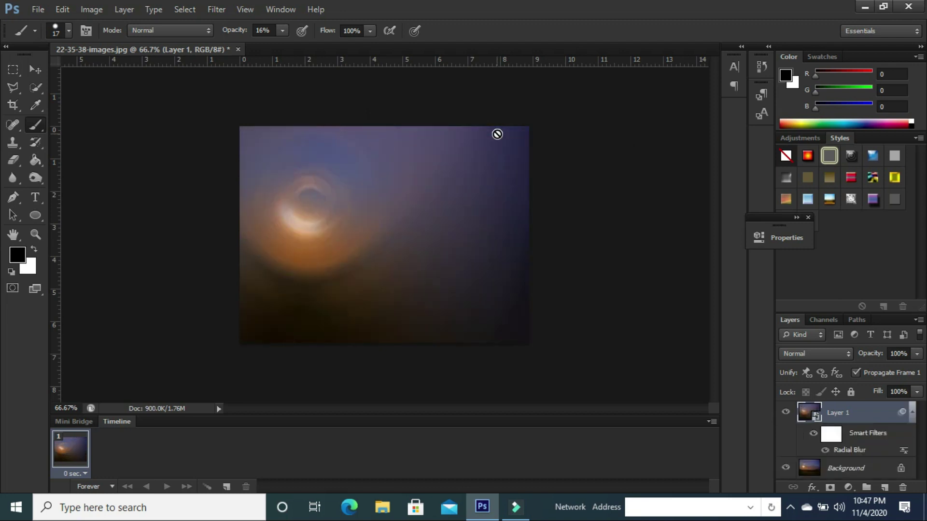
Step: Reopen the Radial Blur smart filter, move its blur centre onto the sun, and reapply
{"action": "double_click", "coordinate": [843, 451]}
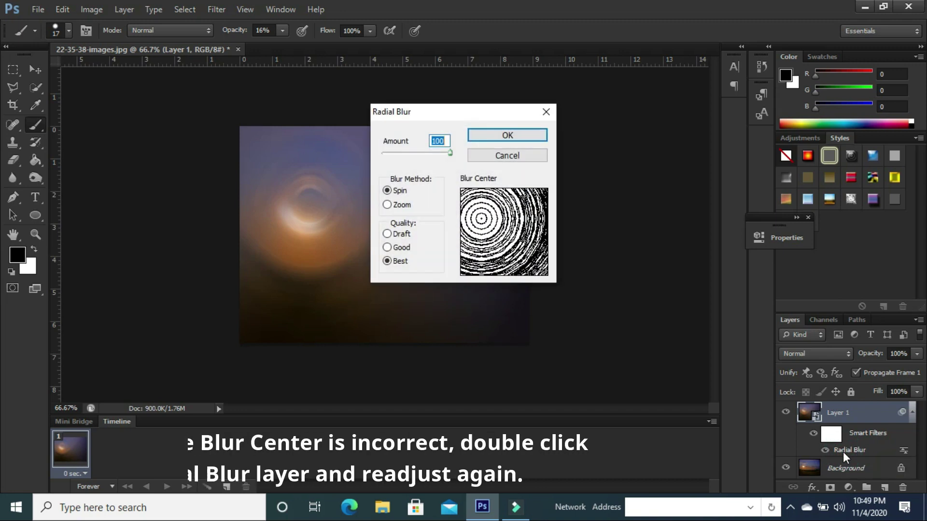
{"action": "left_click", "coordinate": [485, 223]}
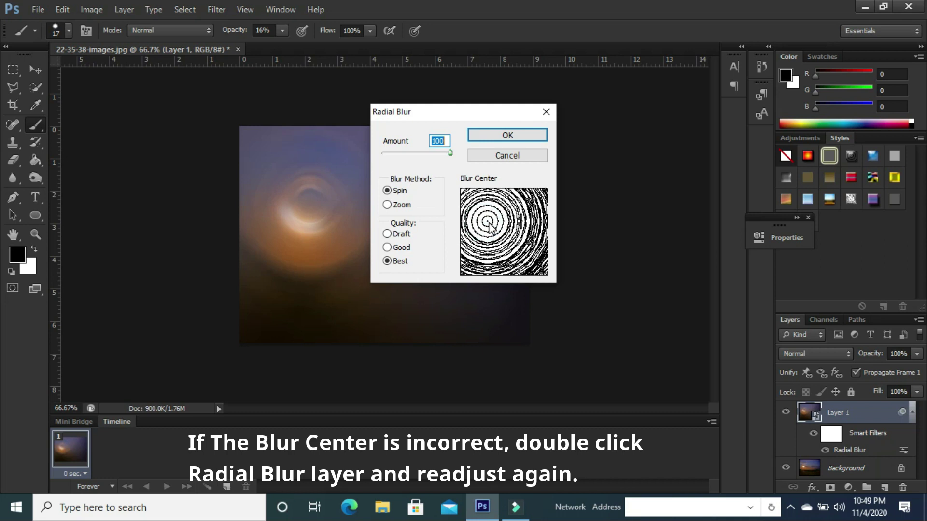
{"action": "left_click", "coordinate": [450, 153]}
{"action": "left_click", "coordinate": [451, 152]}
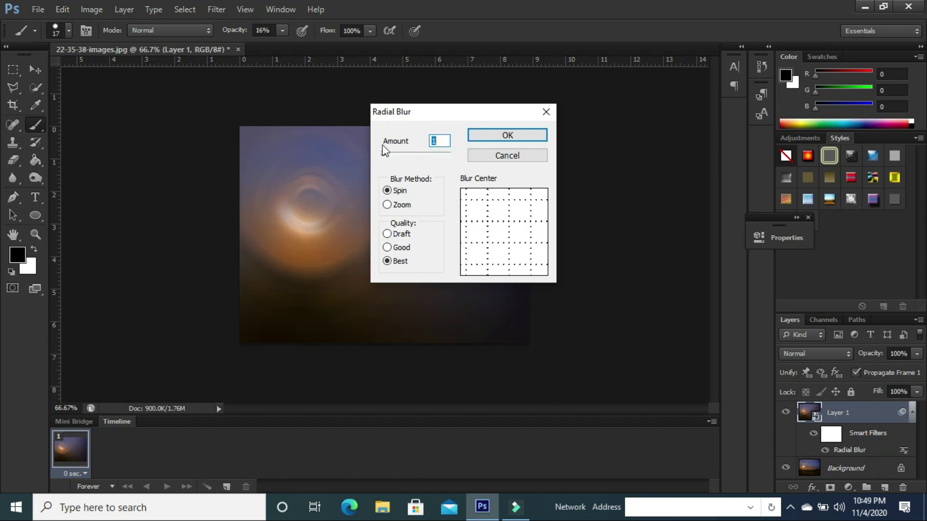
{"action": "left_click", "coordinate": [487, 137]}
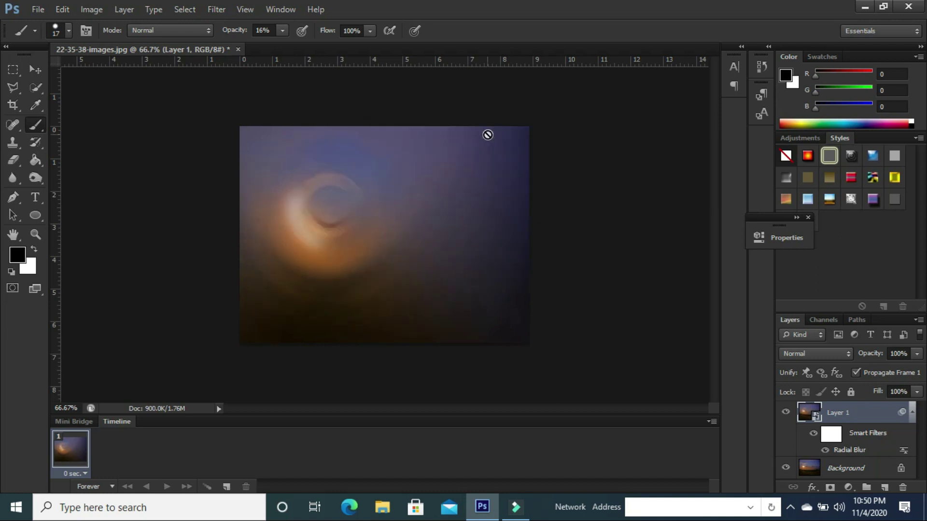
Step: Change Layer 1's blending mode to Screen to brighten the swirl
{"action": "left_click", "coordinate": [848, 354]}
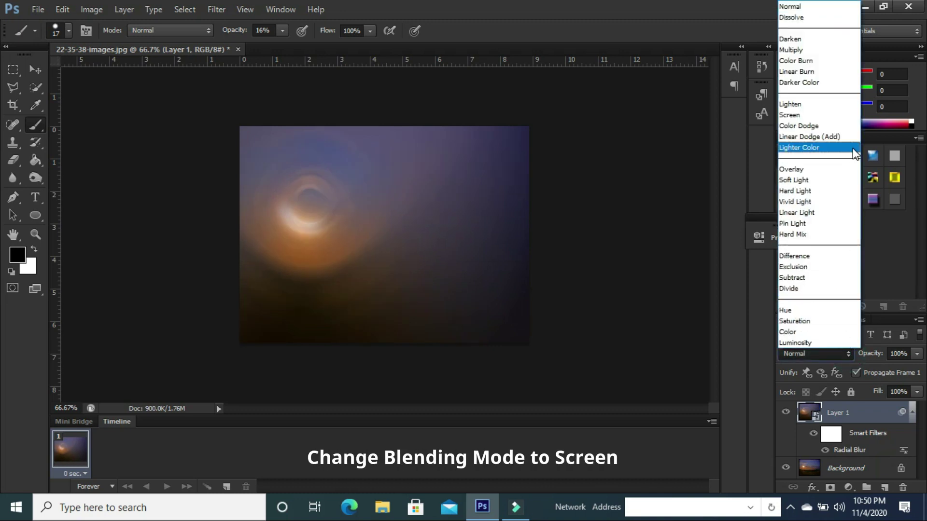
{"action": "left_click", "coordinate": [818, 114]}
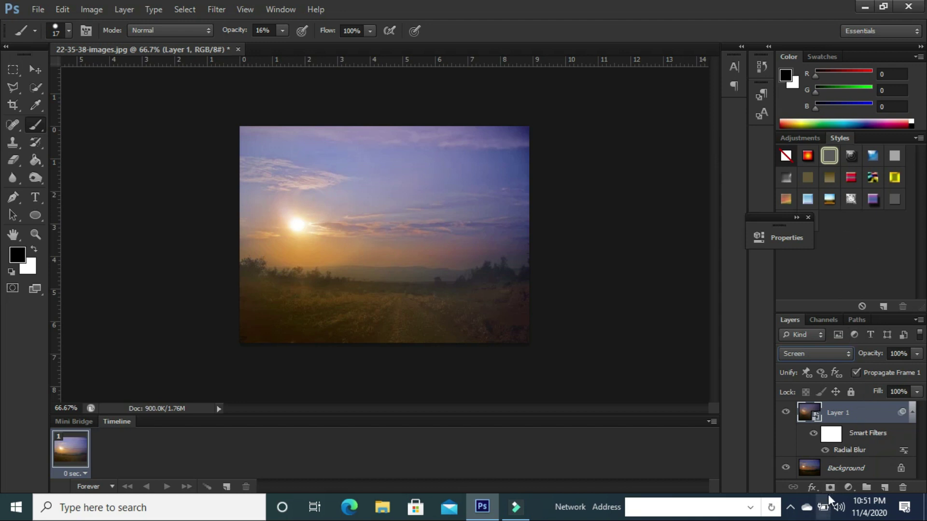
{"action": "left_click", "coordinate": [848, 489]}
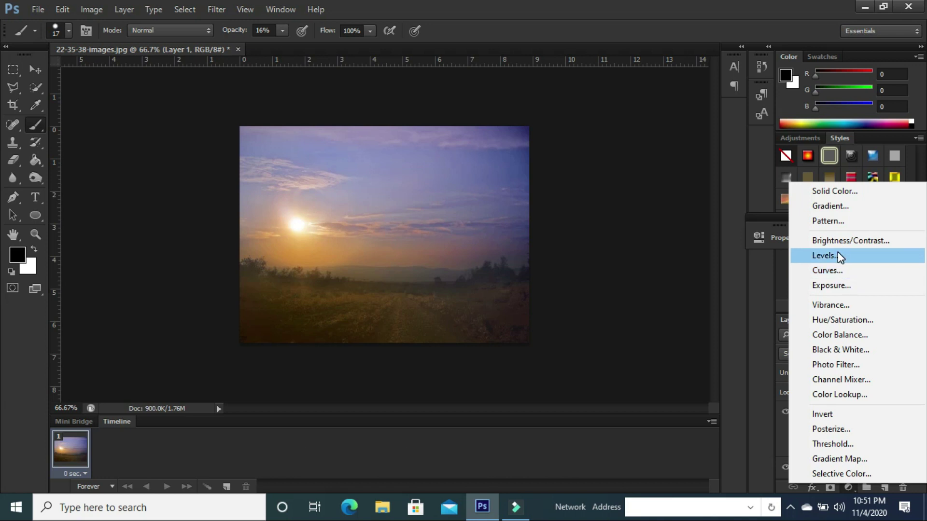
Step: Add a Levels layer clipped to Layer 1, with black input 30 and white input 216
{"action": "left_click", "coordinate": [838, 252]}
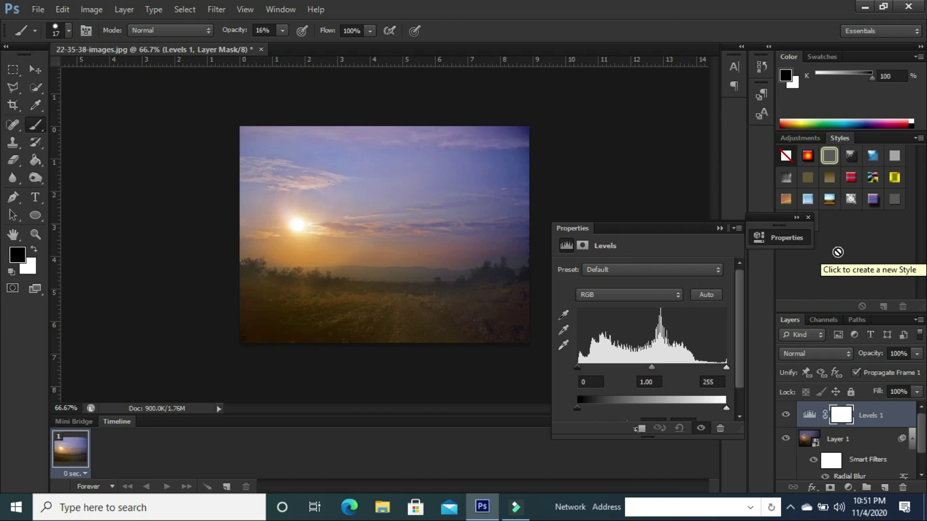
{"action": "right_click", "coordinate": [880, 415]}
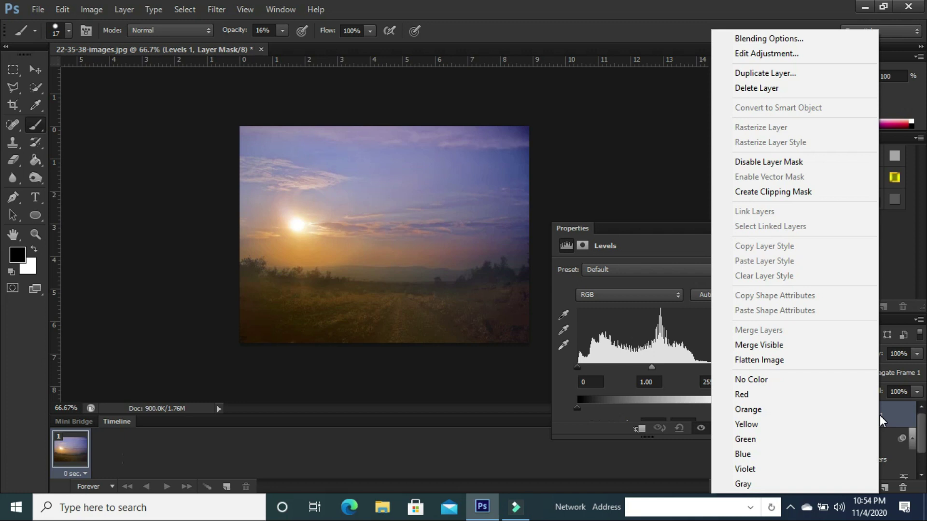
{"action": "left_click", "coordinate": [818, 190]}
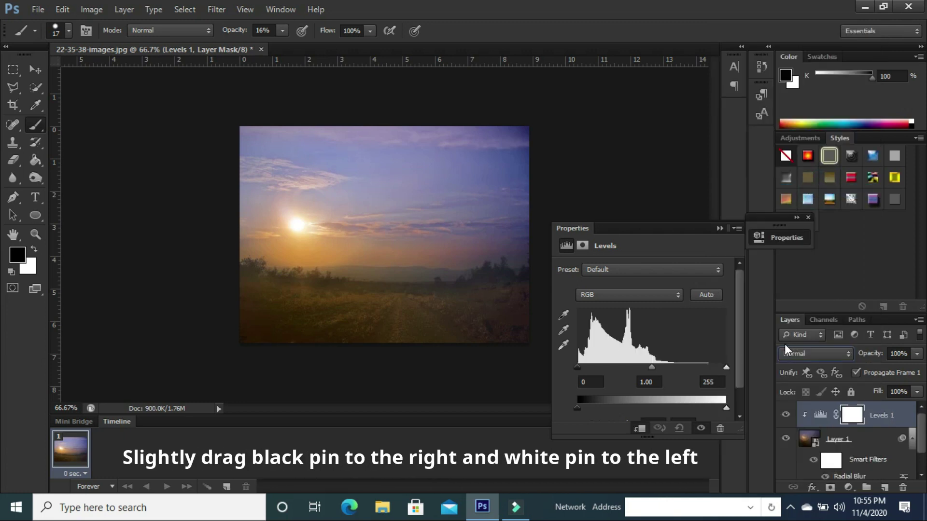
{"action": "double_click", "coordinate": [585, 381]}
{"action": "type", "text": "30"}
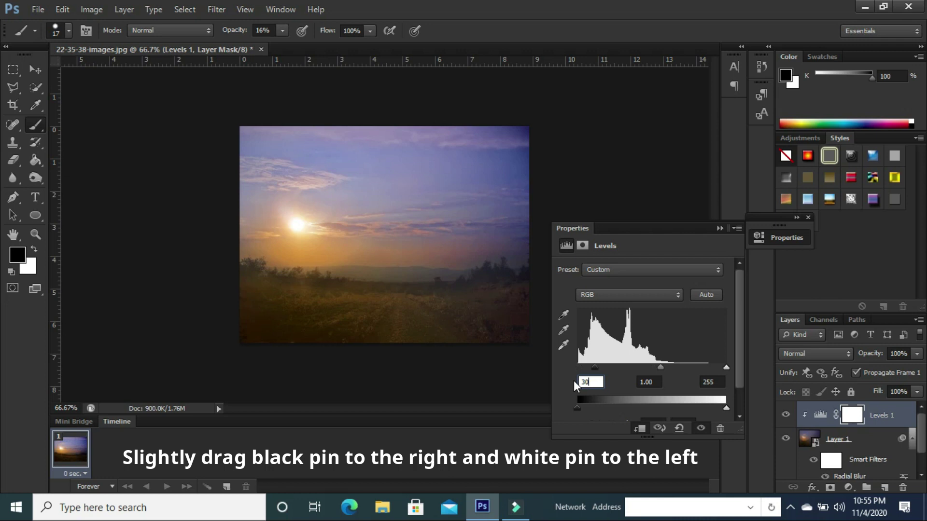
{"action": "left_click_drag", "start_coordinate": [726, 368], "coordinate": [706, 368]}
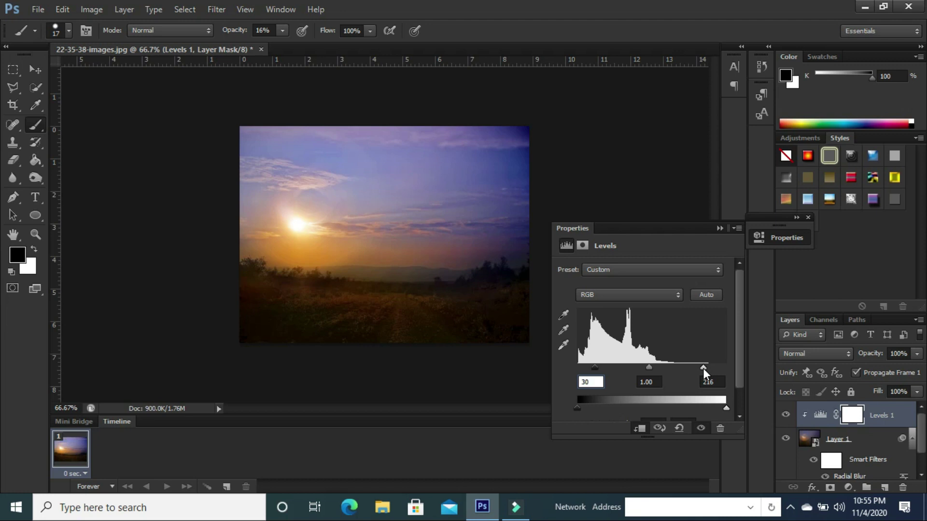
{"action": "left_click", "coordinate": [717, 226]}
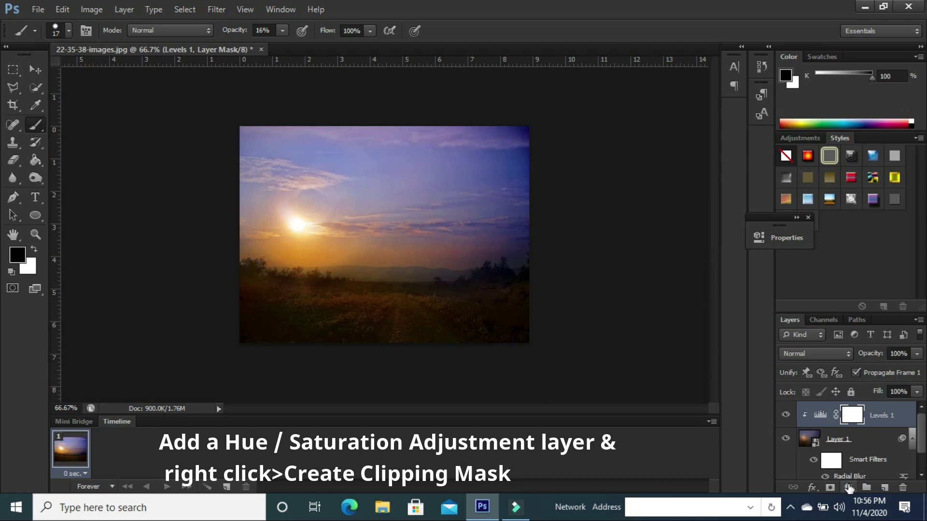
Step: Add a Hue/Saturation layer set to Hue 40, Saturation 25, Lightness 5
{"action": "left_click", "coordinate": [849, 487]}
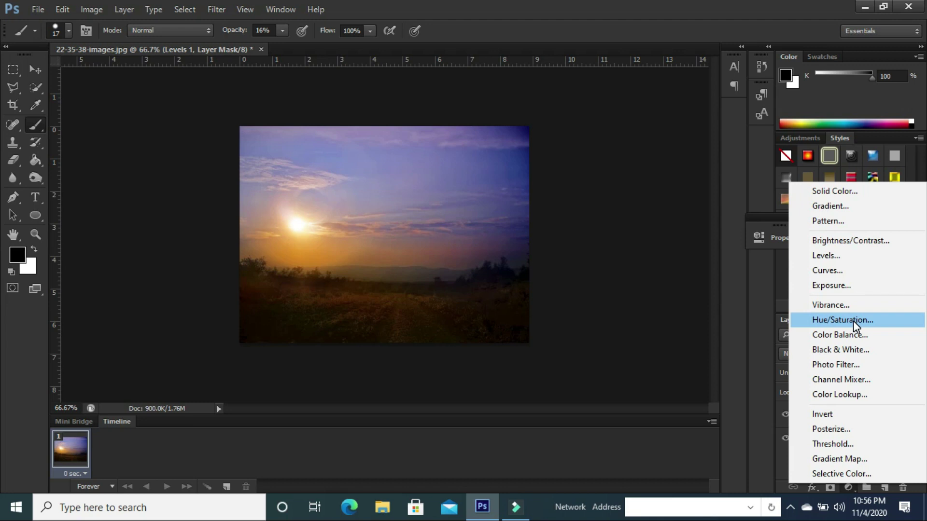
{"action": "left_click", "coordinate": [853, 321]}
{"action": "left_click", "coordinate": [697, 307]}
{"action": "type", "text": "40"}
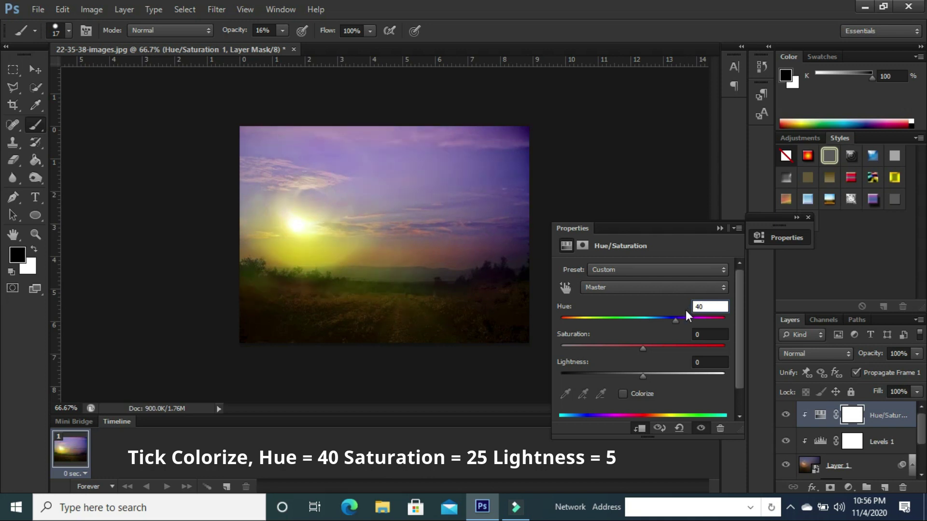
{"action": "key", "text": "Tab"}
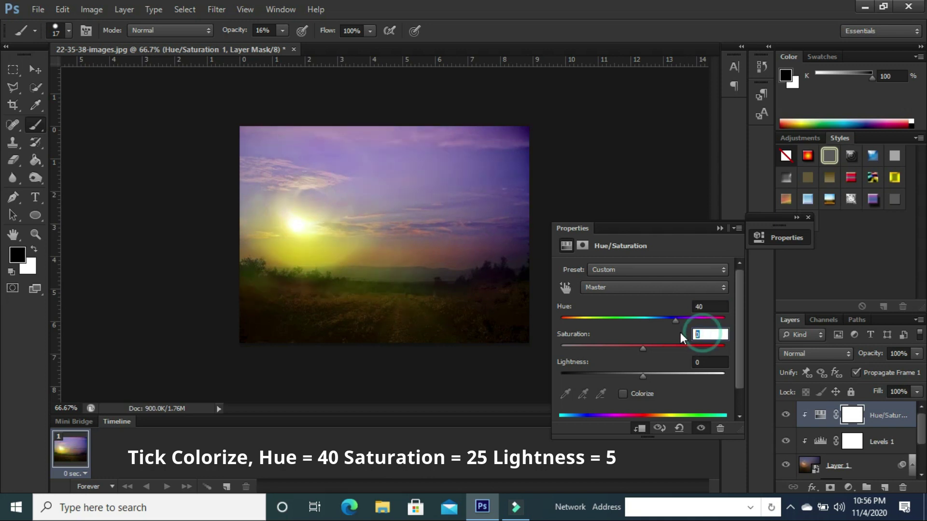
{"action": "type", "text": "25"}
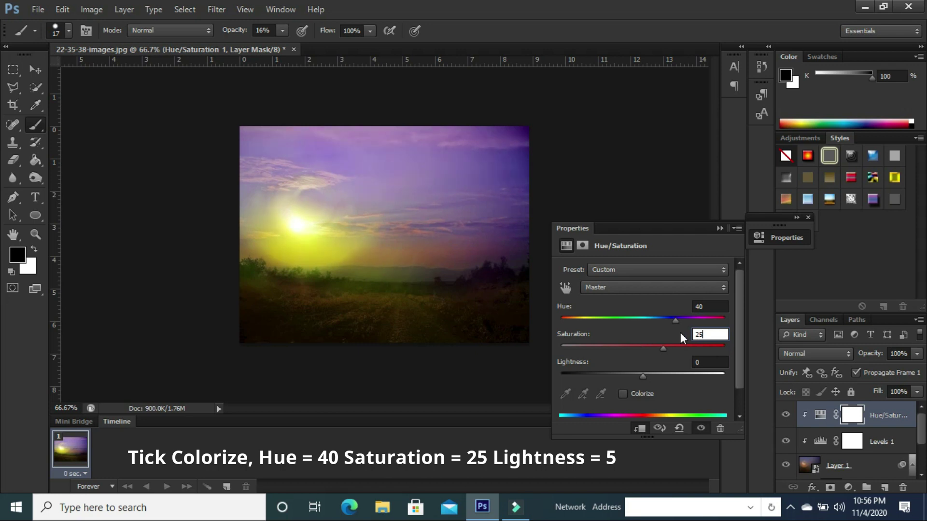
{"action": "left_click", "coordinate": [701, 363]}
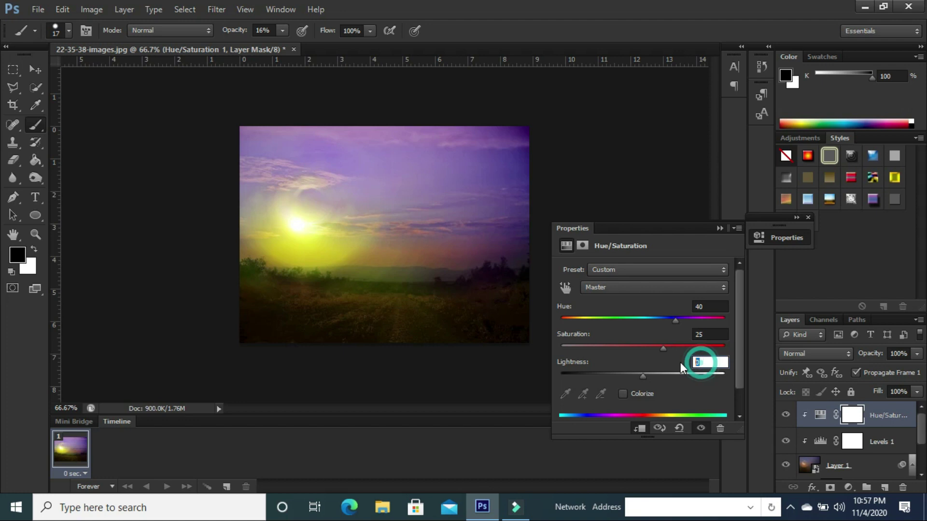
{"action": "type", "text": "5"}
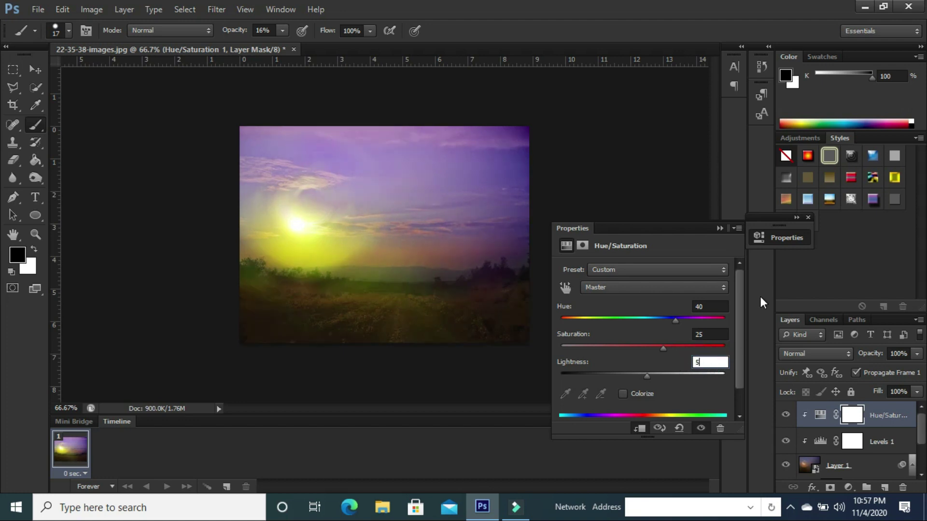
{"action": "left_click", "coordinate": [779, 238]}
{"action": "left_click", "coordinate": [848, 487]}
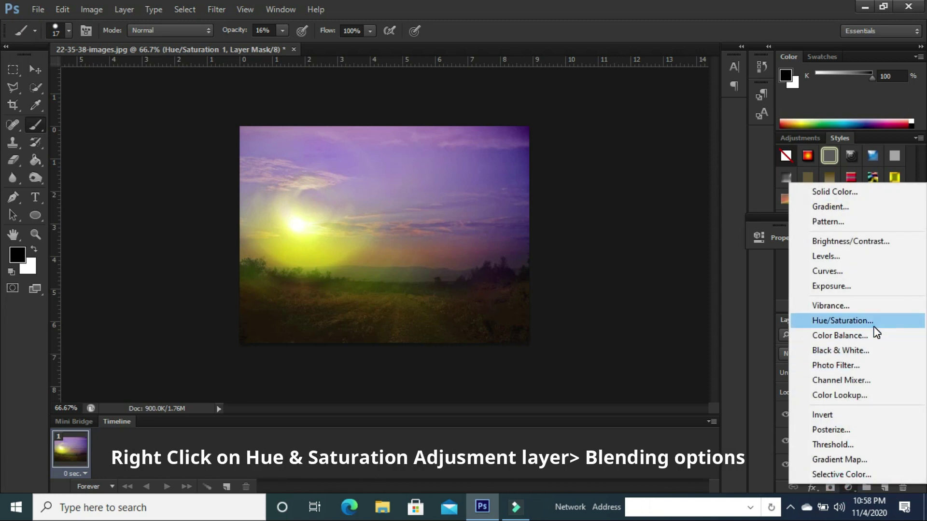
Step: Add Hue/Saturation 2 and raise its Blend If underlying-layer black point to 86
{"action": "left_click", "coordinate": [842, 320]}
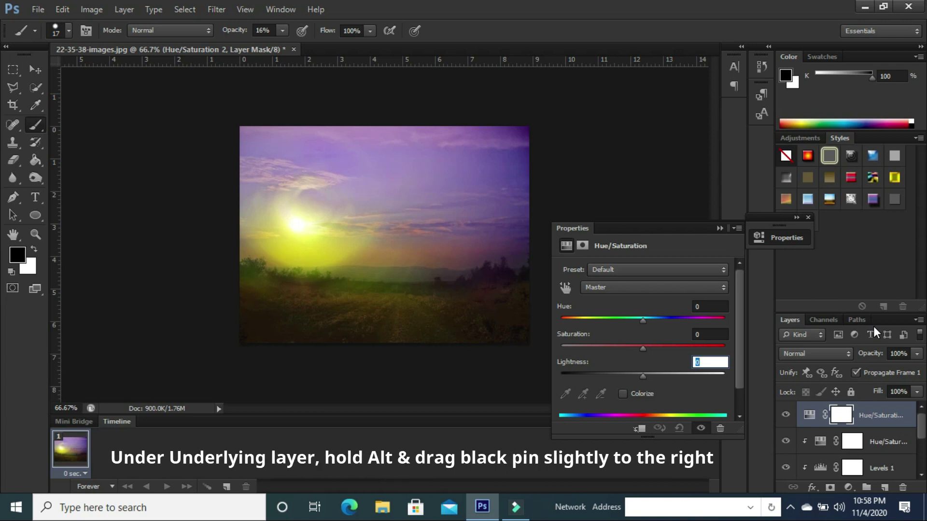
{"action": "right_click", "coordinate": [864, 423]}
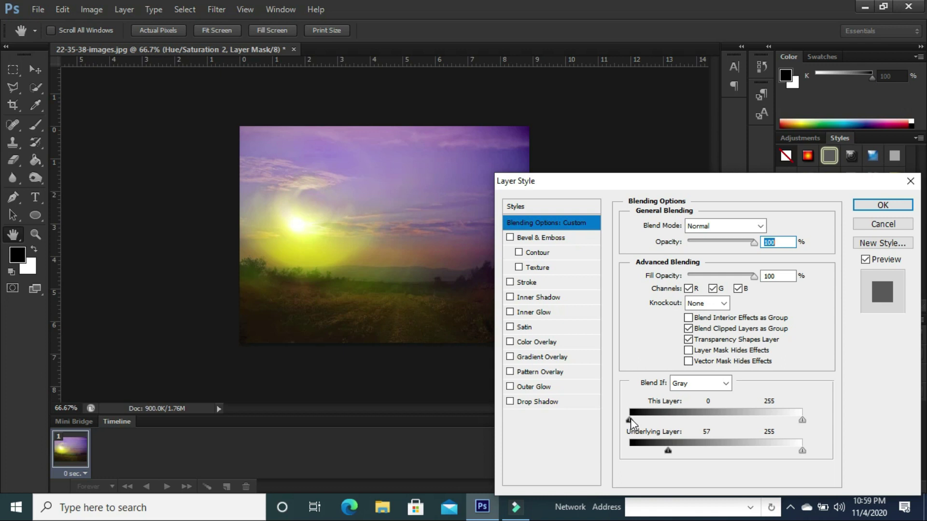
{"action": "mouse_move", "coordinate": [668, 450]}
{"action": "left_mouse_down"}
{"action": "mouse_move", "coordinate": [629, 450]}
{"action": "mouse_move", "coordinate": [687, 450]}
{"action": "left_mouse_up"}
{"action": "left_click", "coordinate": [879, 206]}
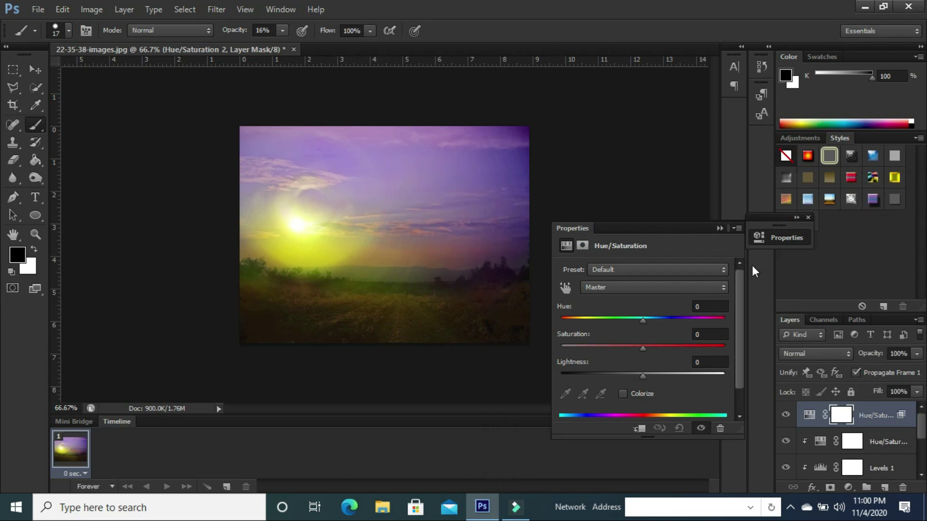
{"action": "left_click", "coordinate": [719, 228]}
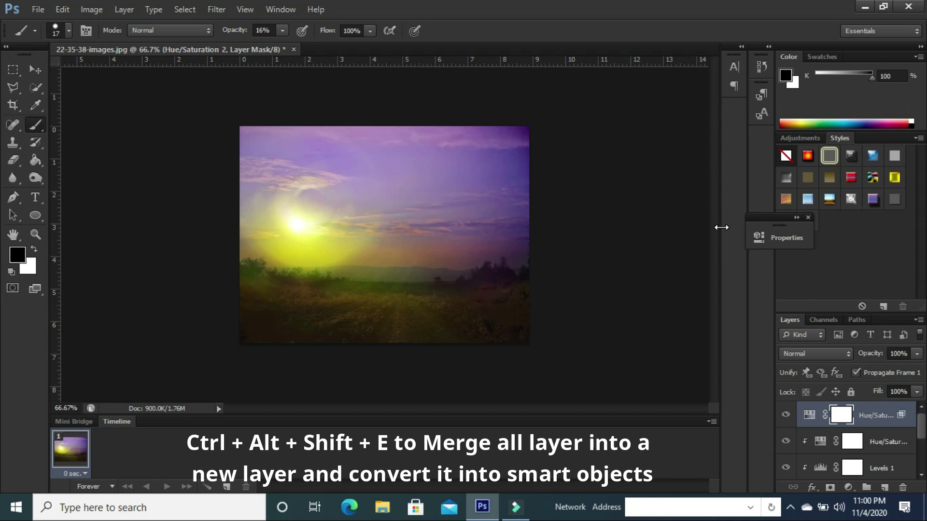
Step: Stamp all visible layers into Layer 2 with Ctrl+Alt+Shift+E and convert it to a Smart Object
{"action": "key", "text": "ctrl+alt+shift+e"}
{"action": "right_click", "coordinate": [864, 413]}
{"action": "left_click", "coordinate": [807, 111]}
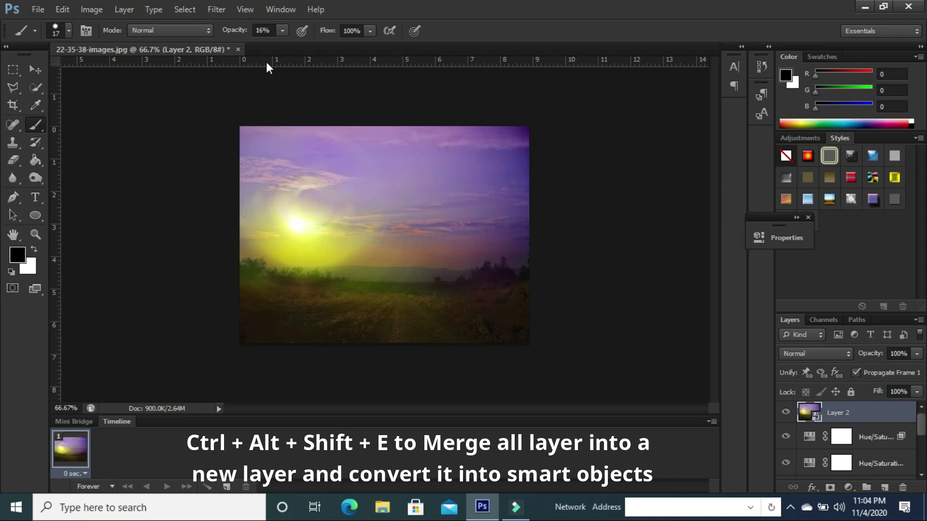
{"action": "left_click", "coordinate": [219, 8]}
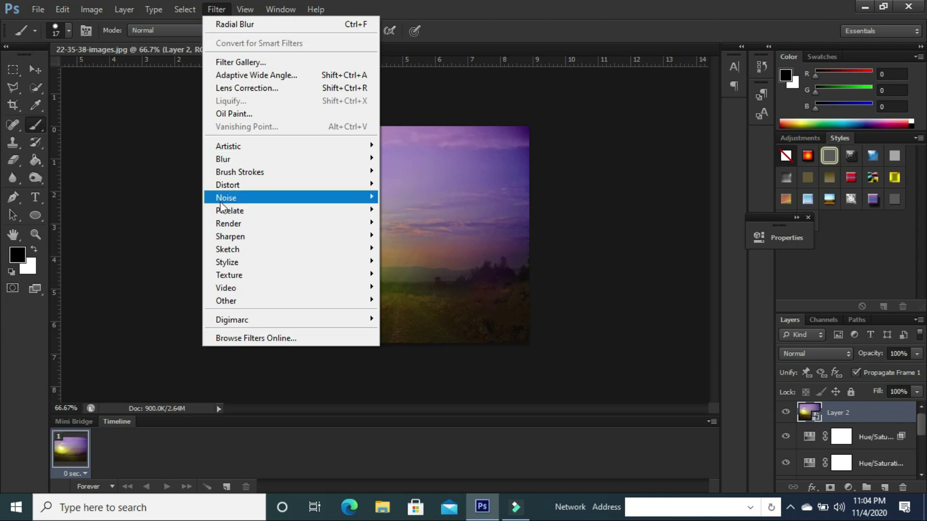
{"action": "mouse_move", "coordinate": [229, 223]}
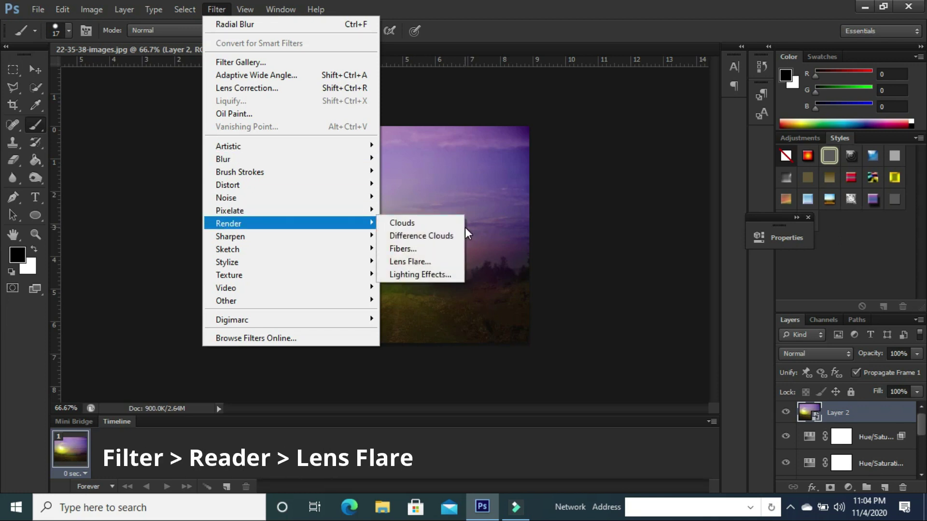
Step: Add a 105mm Prime Lens Flare at 20% brightness, centred on the sun, to Layer 2
{"action": "left_click", "coordinate": [443, 262]}
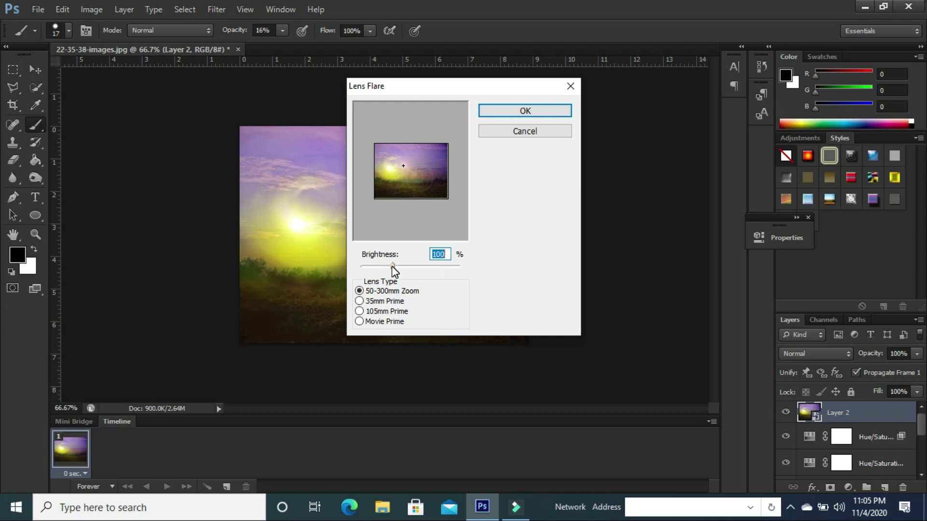
{"action": "left_click_drag", "start_coordinate": [392, 266], "coordinate": [375, 266]}
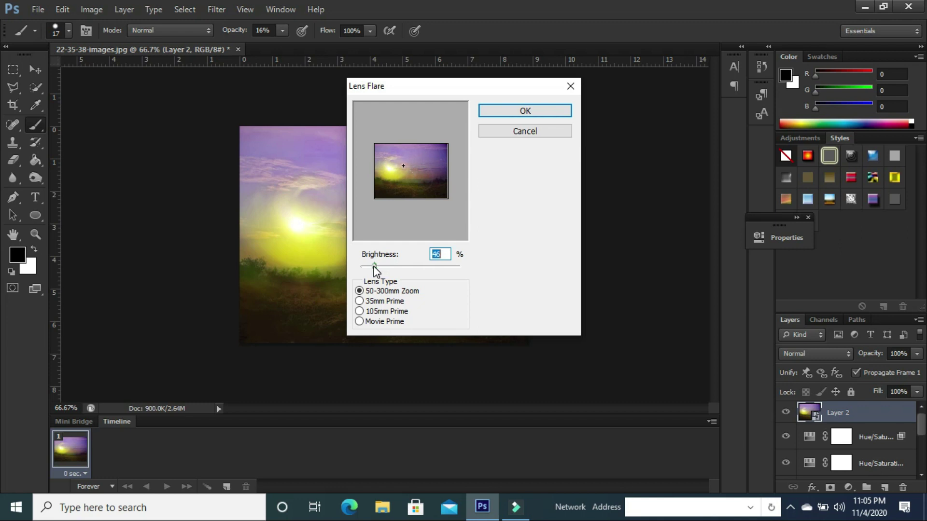
{"action": "left_click_drag", "start_coordinate": [375, 266], "coordinate": [374, 266]}
{"action": "left_click_drag", "start_coordinate": [374, 265], "coordinate": [371, 265]}
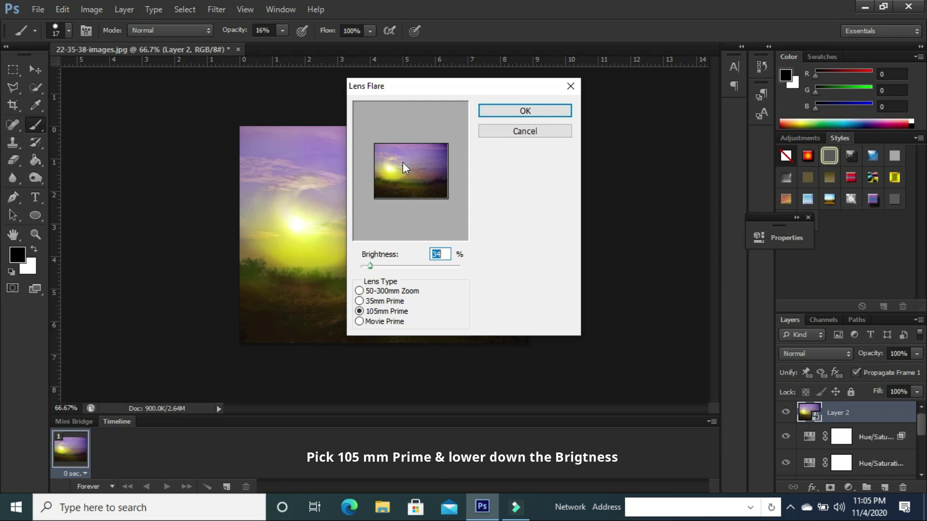
{"action": "left_click", "coordinate": [402, 164]}
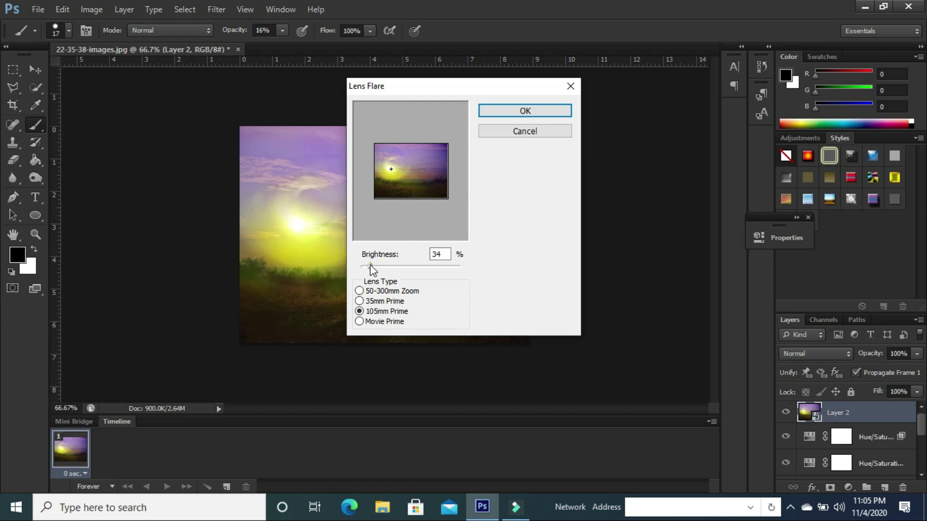
{"action": "left_click_drag", "start_coordinate": [370, 265], "coordinate": [365, 266]}
{"action": "left_click", "coordinate": [538, 106]}
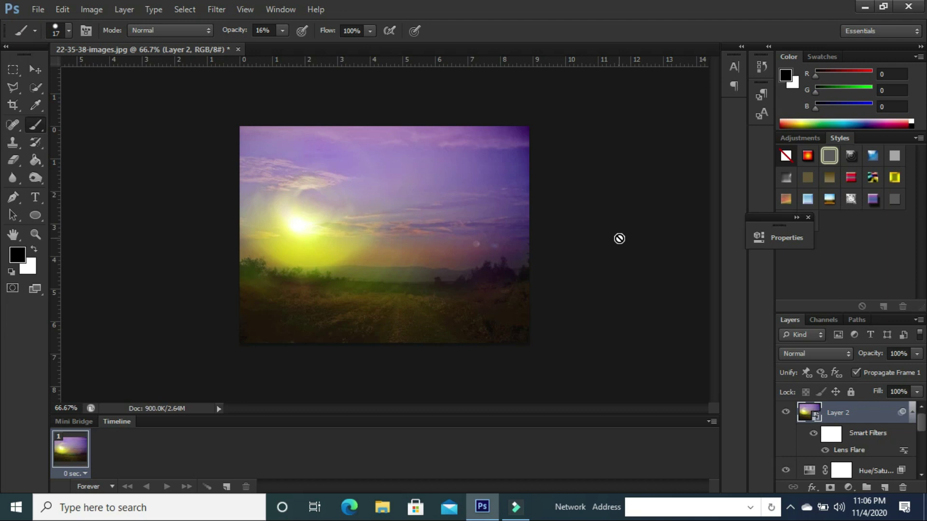
{"action": "left_click", "coordinate": [786, 412]}
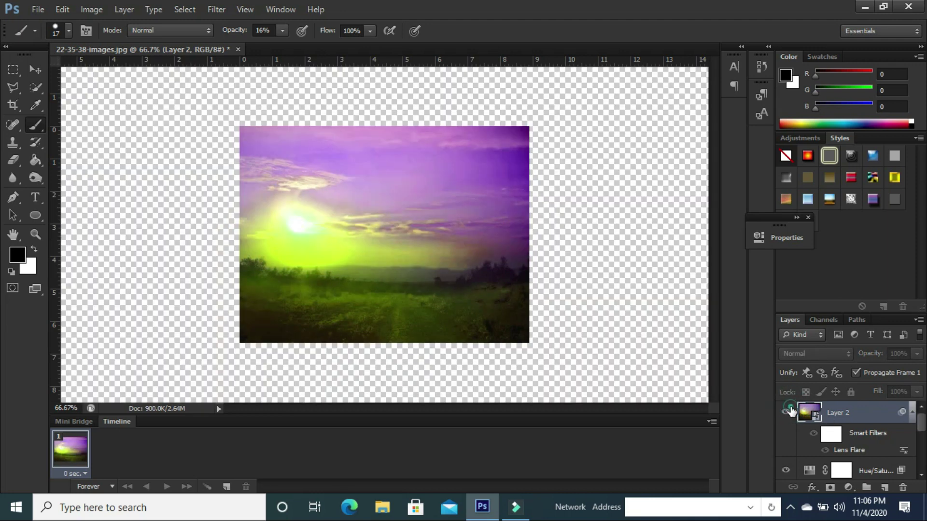
{"action": "left_click", "coordinate": [787, 412]}
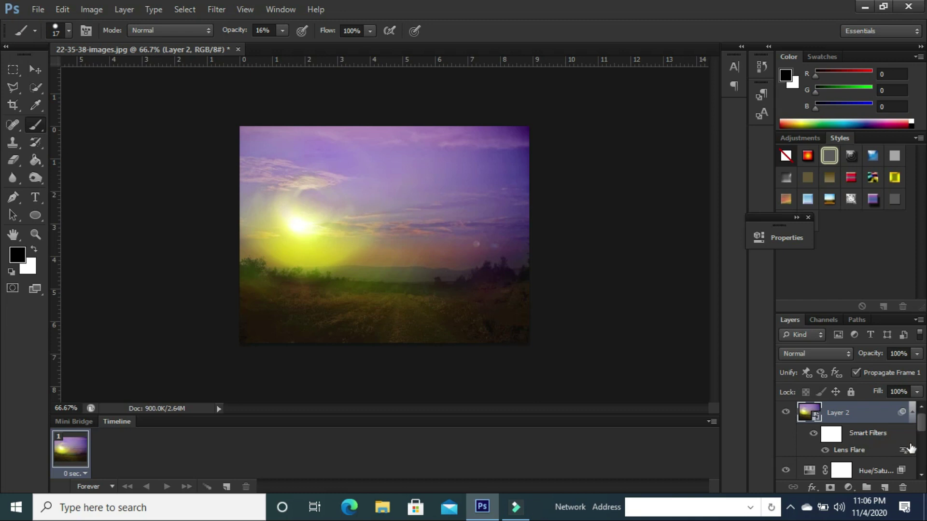
{"action": "left_click", "coordinate": [920, 424]}
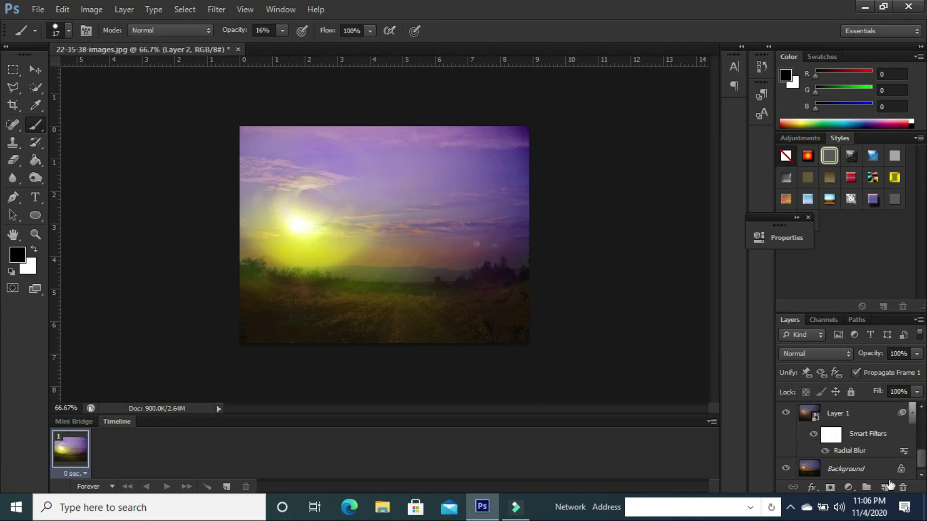